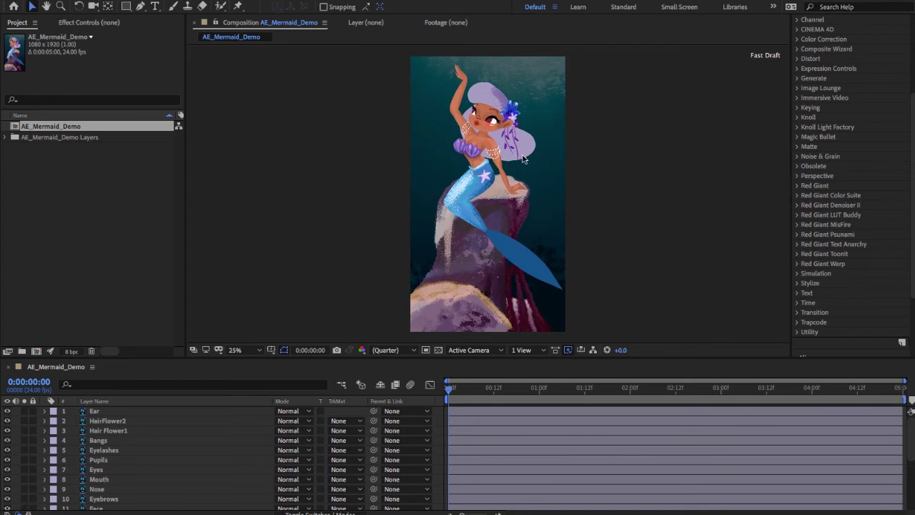
# - Examine the mermaid artwork up close, from the tail and rock up to the torso and face
pyautogui.press('.')
pyautogui.press('.')
pyautogui.press('.')
pyautogui.press('.')
pyautogui.scroll(-1, 510, 187)
pyautogui.scroll(2, 510, 187)
pyautogui.press('space')
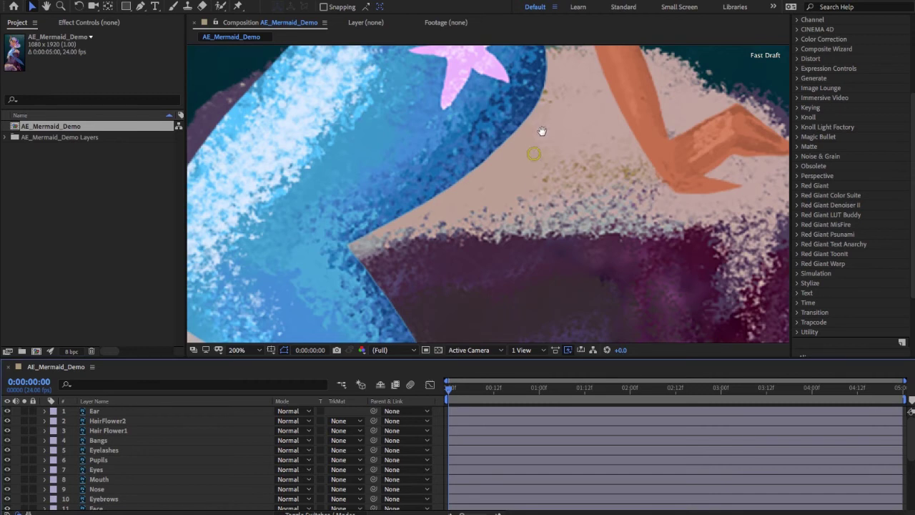
pyautogui.moveTo(541, 133); pyautogui.dragTo(531, 310)
pyautogui.moveTo(518, 120); pyautogui.dragTo(566, 342)
pyautogui.moveTo(549, 118); pyautogui.dragTo(529, 174)
pyautogui.scroll(-2, 529, 174)
pyautogui.scroll(1, 529, 174)
# - Try to squash the LUArm layer horizontally by one of its corners, and undo the change
pyautogui.click(537, 195)
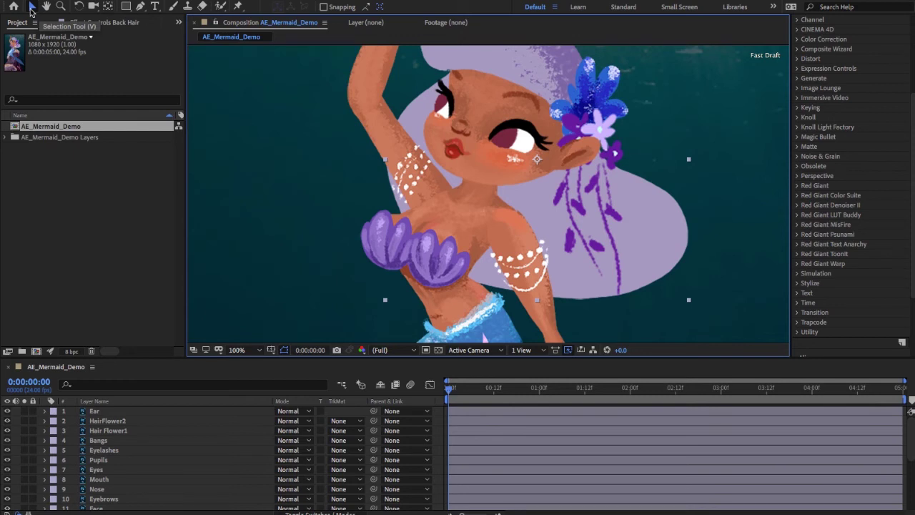
pyautogui.click(375, 137)
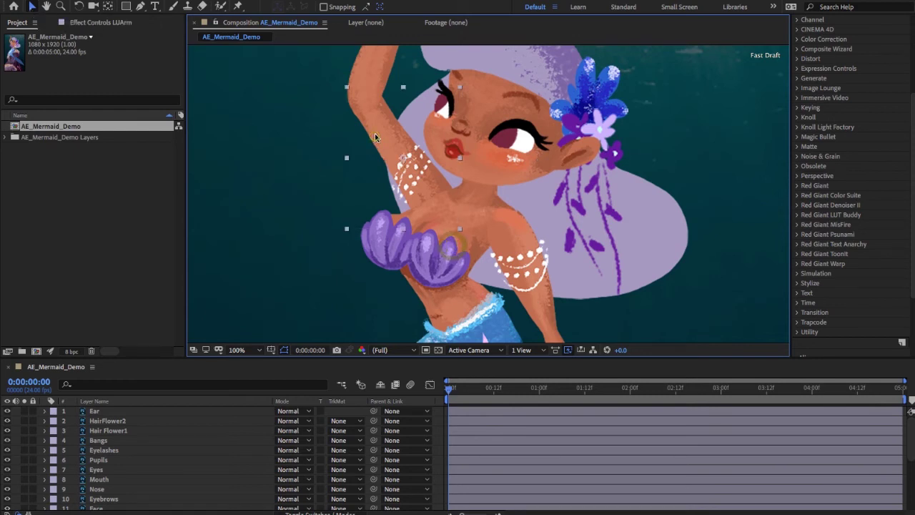
pyautogui.moveTo(347, 87); pyautogui.dragTo(419, 89)
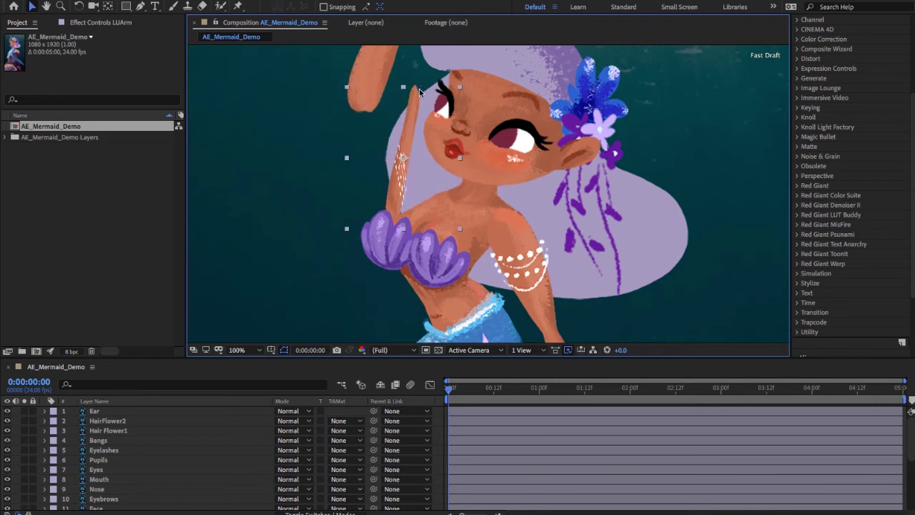
pyautogui.hotkey('ctrl', 'z')
# - Open the LUArm layer in its own viewer and return to the AE_Mermaid_Demo composition
pyautogui.doubleClick(381, 131)
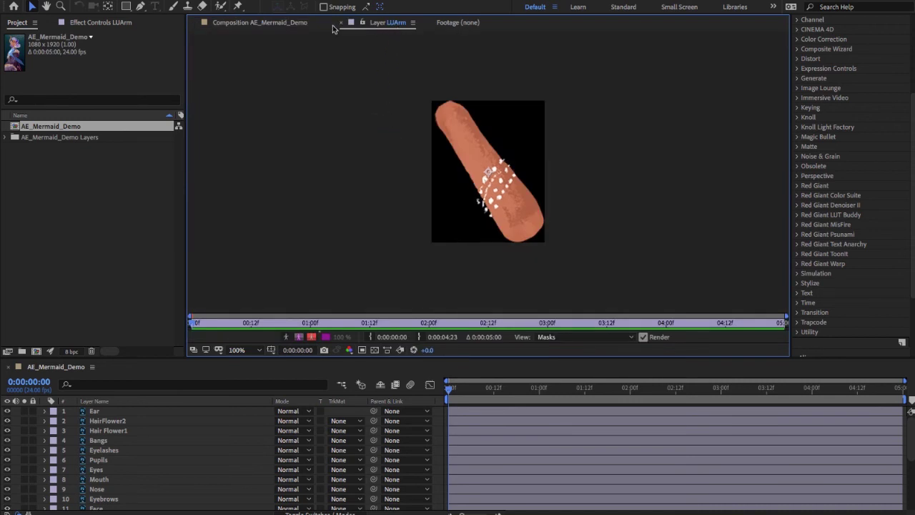
pyautogui.click(266, 26)
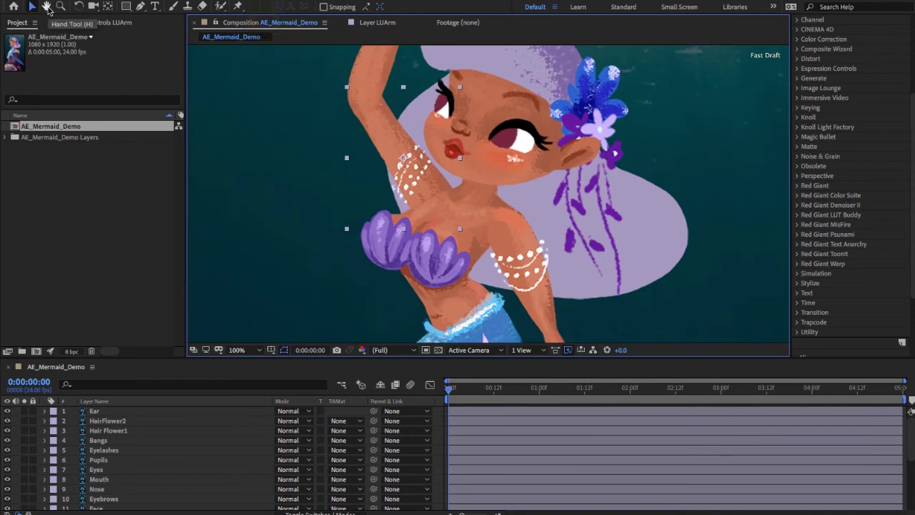
# - Look around the mermaid's raised arm, face and torso using the Hand and Zoom tools
pyautogui.click(45, 6)
pyautogui.moveTo(313, 185); pyautogui.dragTo(326, 248)
pyautogui.press('v')
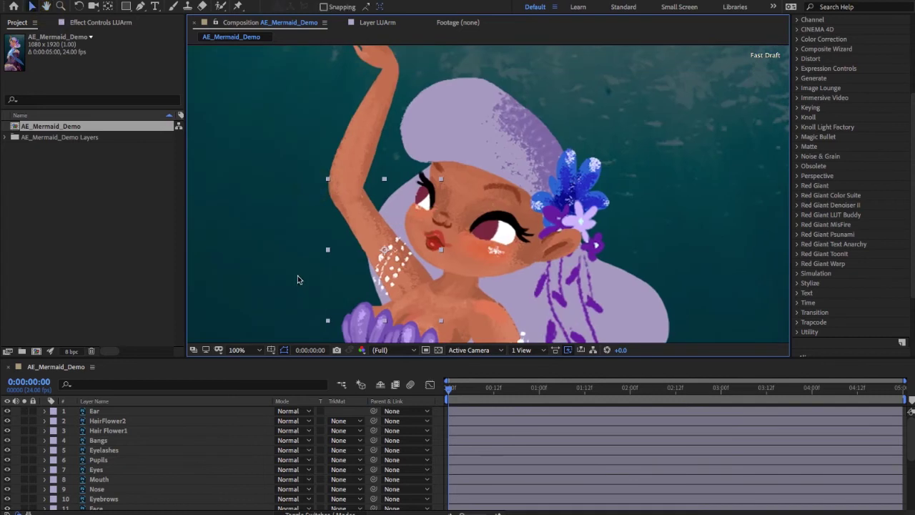
pyautogui.press('h')
pyautogui.moveTo(279, 257); pyautogui.dragTo(309, 209)
pyautogui.press('v')
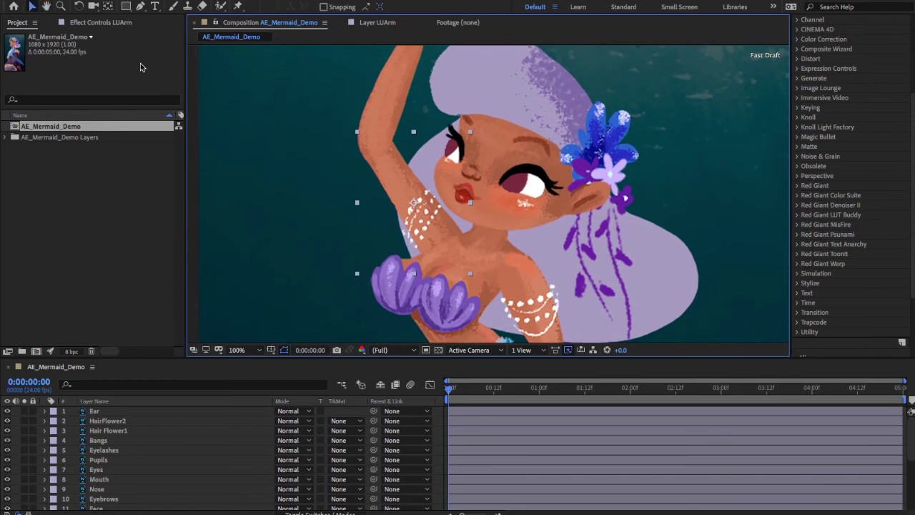
pyautogui.click(61, 9)
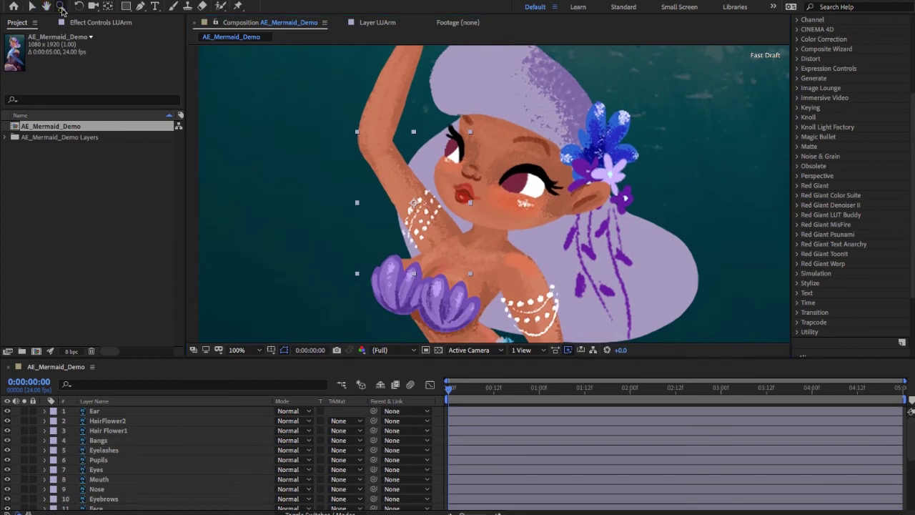
pyautogui.click(370, 210)
pyautogui.keyDown('alt'); pyautogui.click(370, 210); pyautogui.keyUp('alt')
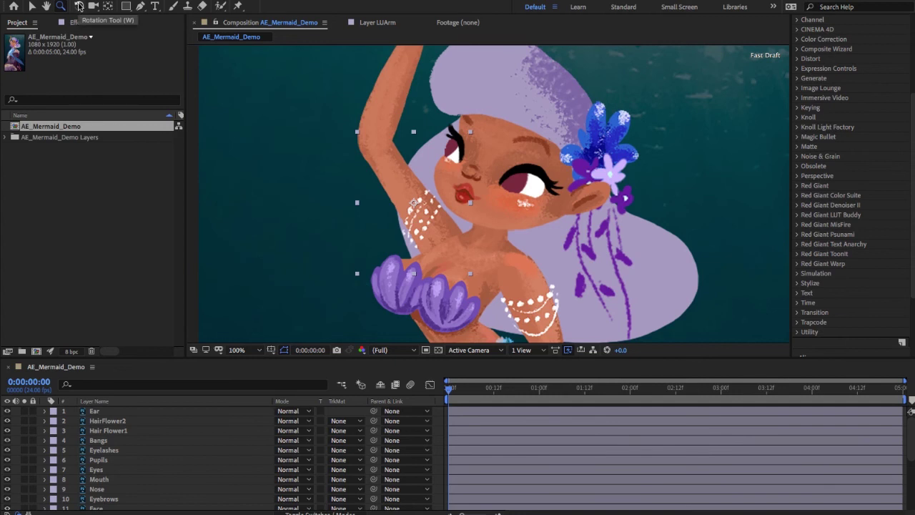
pyautogui.press('v')
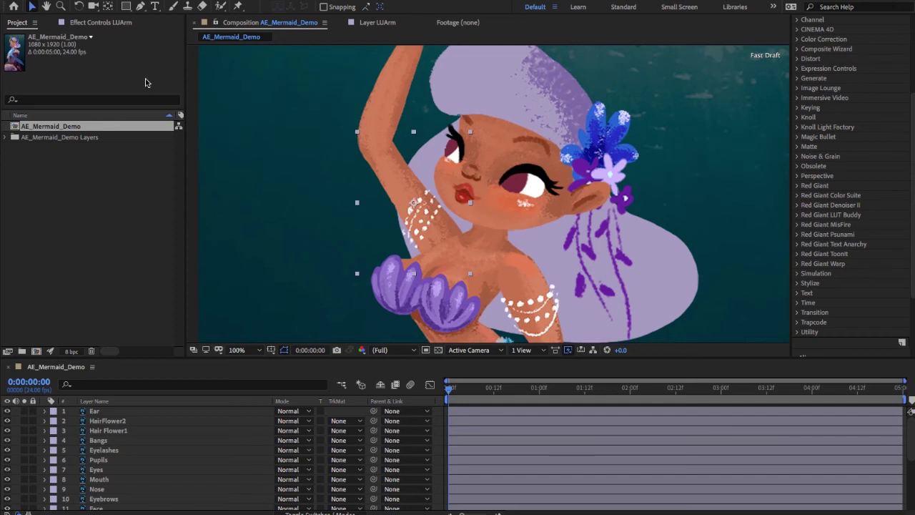
pyautogui.click(129, 8)
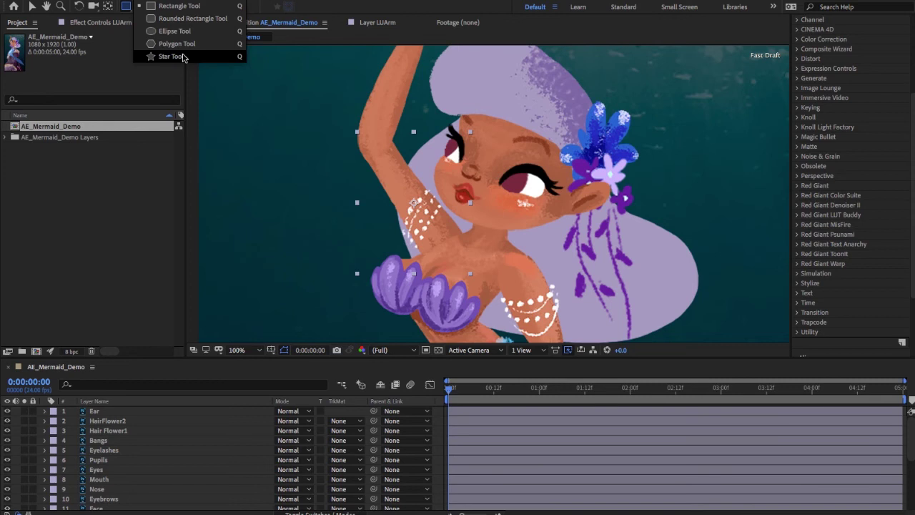
pyautogui.click(127, 9)
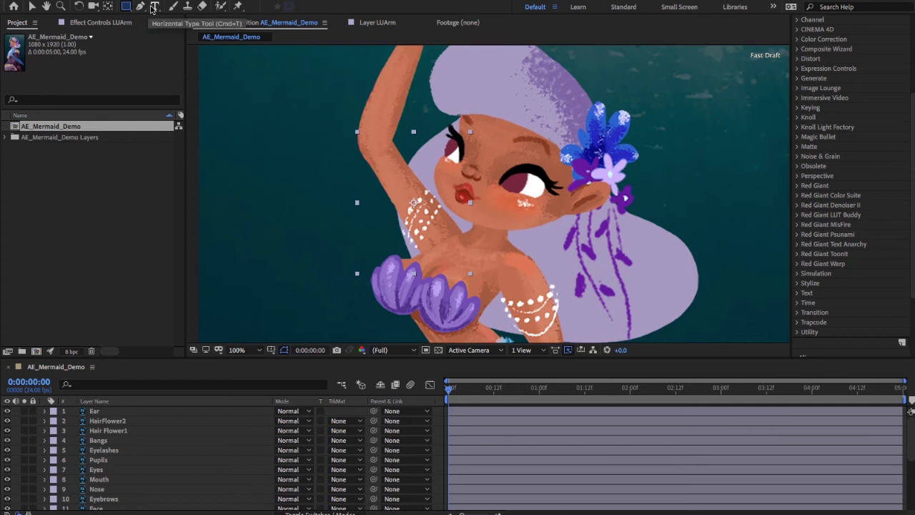
pyautogui.click(140, 6)
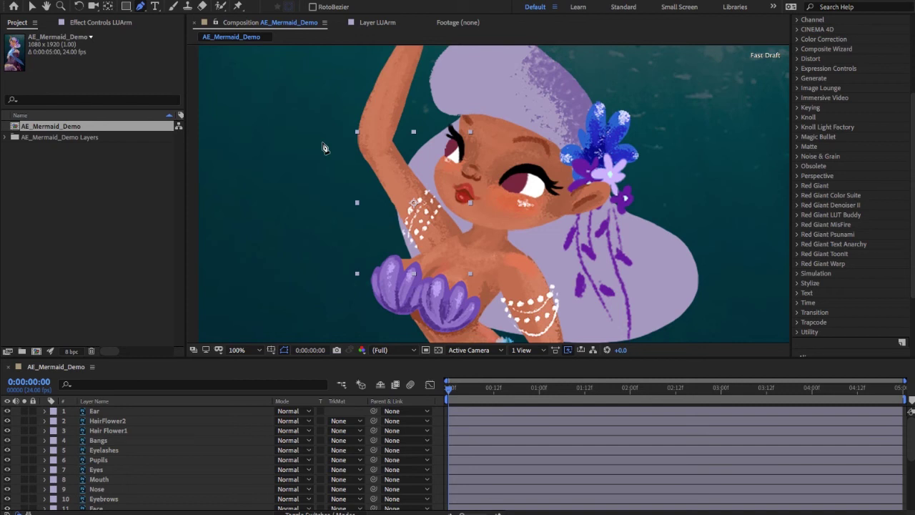
pyautogui.press('v')
# - Try to mask the Back Hair layer with a Pen tool path around the hair's outer edge, and undo the mask
pyautogui.click(673, 268)
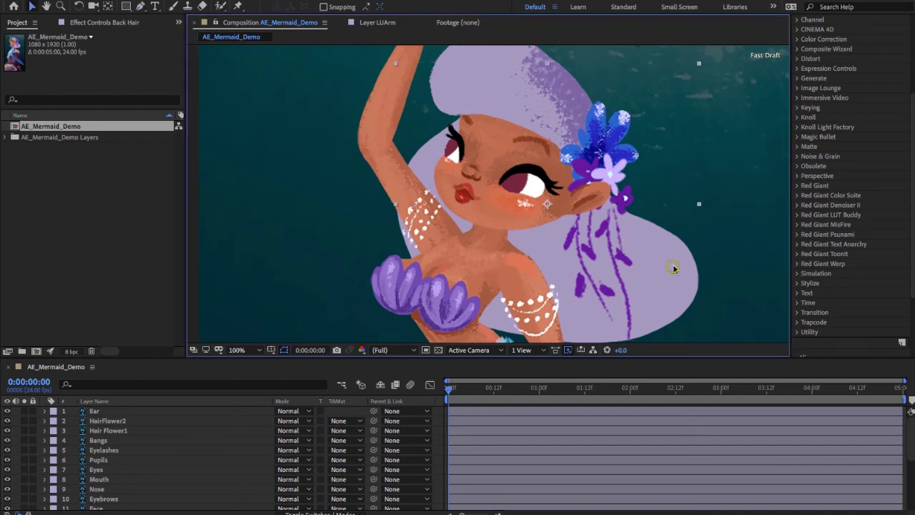
pyautogui.click(141, 6)
pyautogui.click(684, 191)
pyautogui.click(637, 274)
pyautogui.click(728, 290)
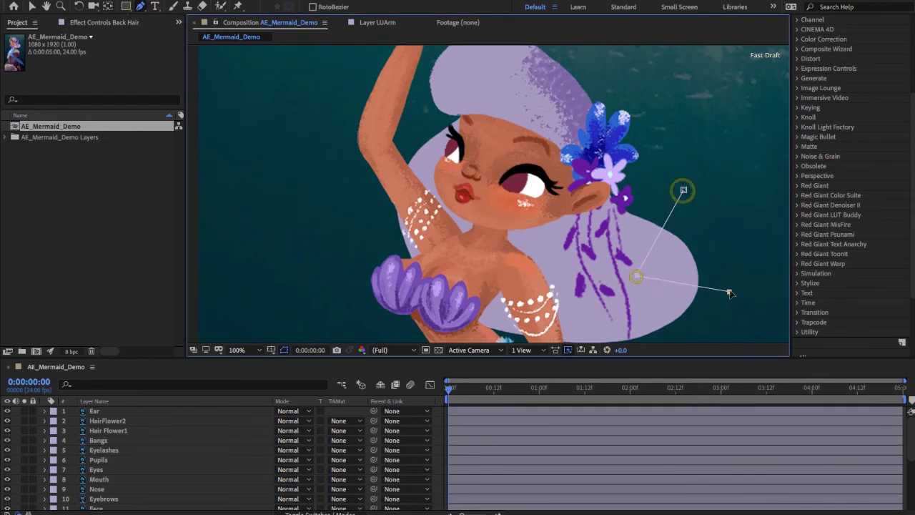
pyautogui.doubleClick(684, 191)
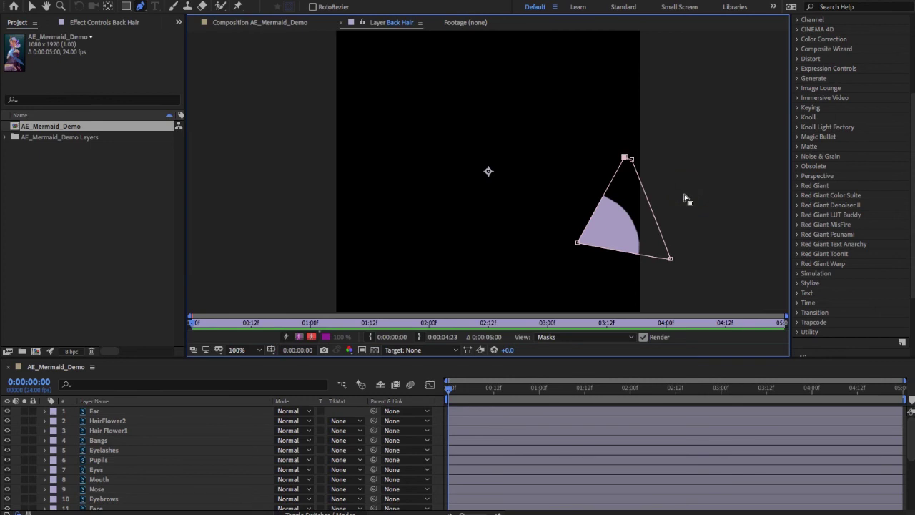
pyautogui.hotkey('ctrl', 'z')
pyautogui.click(249, 23)
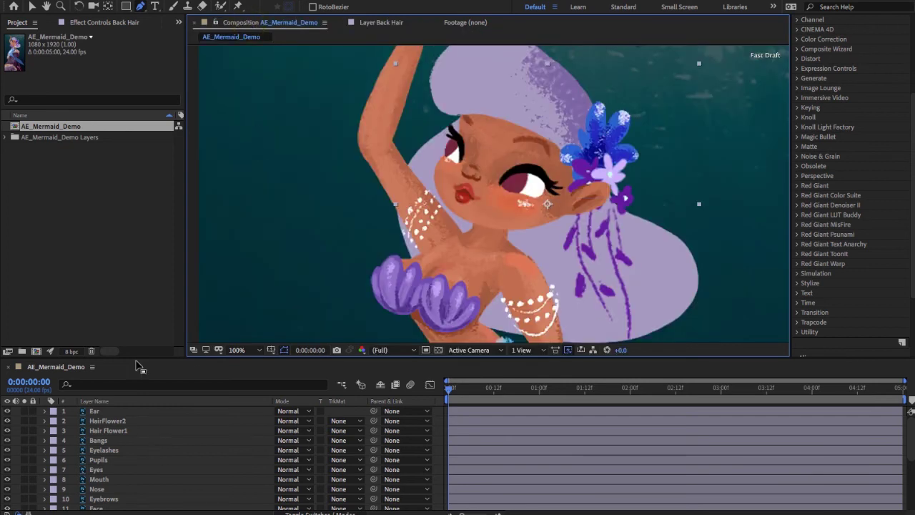
# - Add a new shape layer to the mermaid composition, directly above the Back Hair layer
pyautogui.click(99, 0)
pyautogui.moveTo(111, 1)
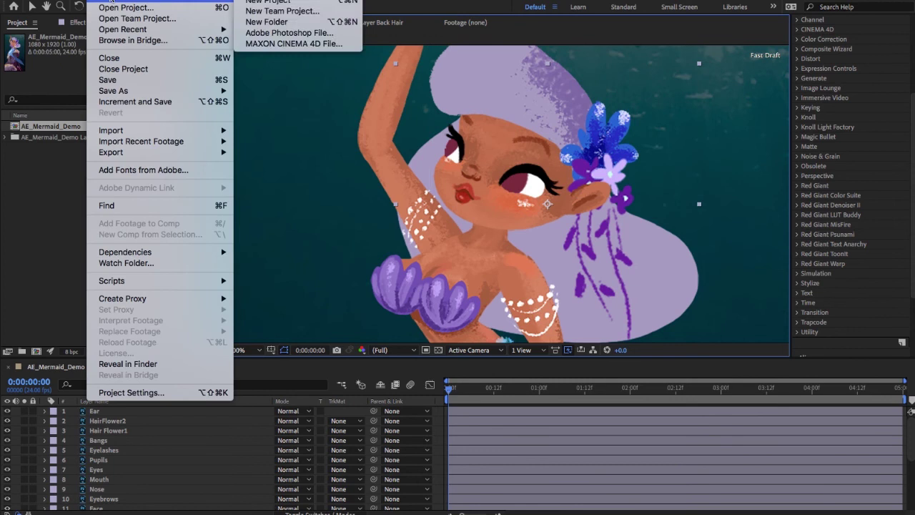
pyautogui.moveTo(205, 0)
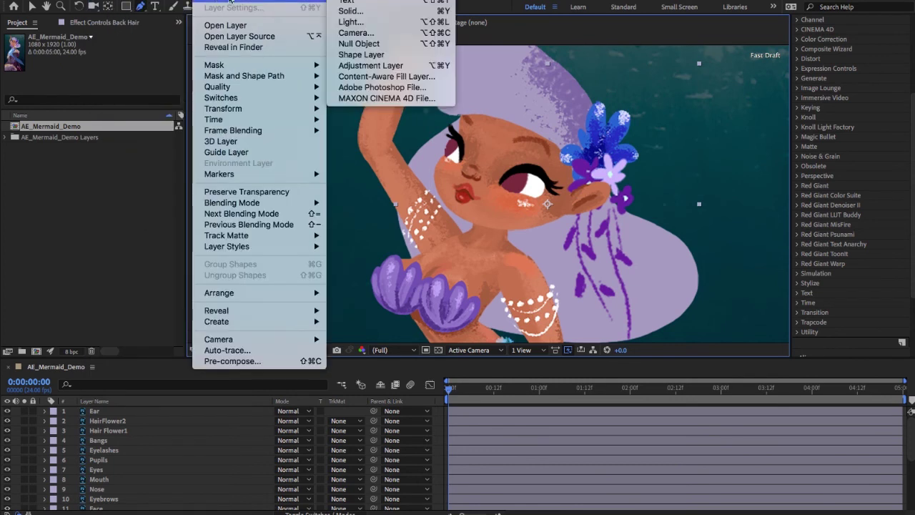
pyautogui.click(398, 55)
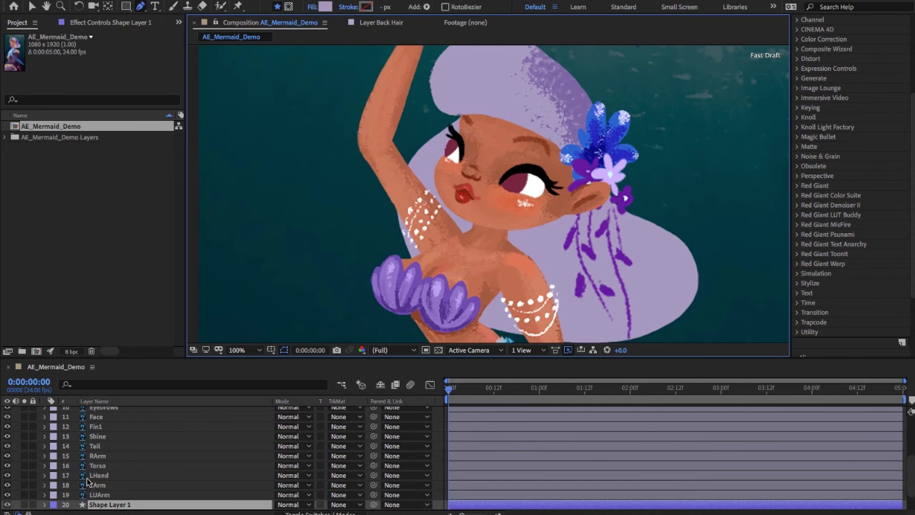
pyautogui.scroll(-1, 135, 507)
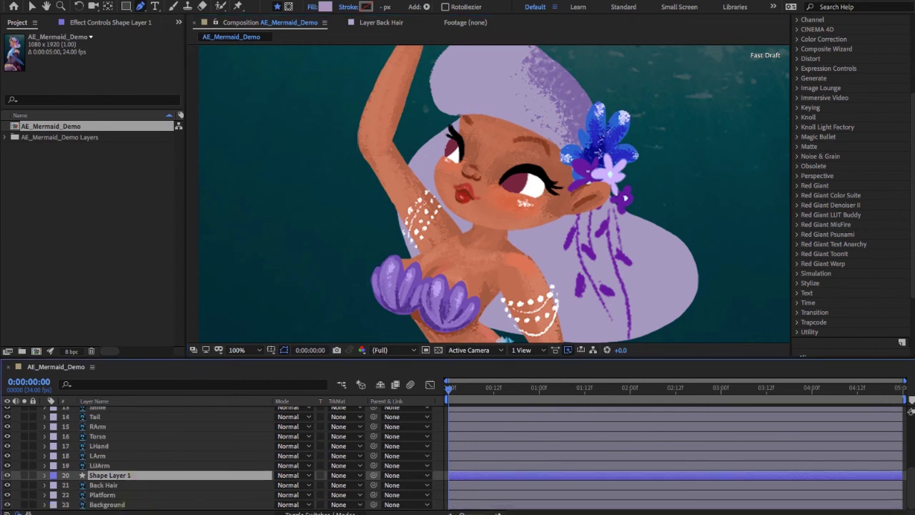
# - Cycle the shape's stroke through the solid, gradient and none types, ending with no stroke
pyautogui.click(328, 8)
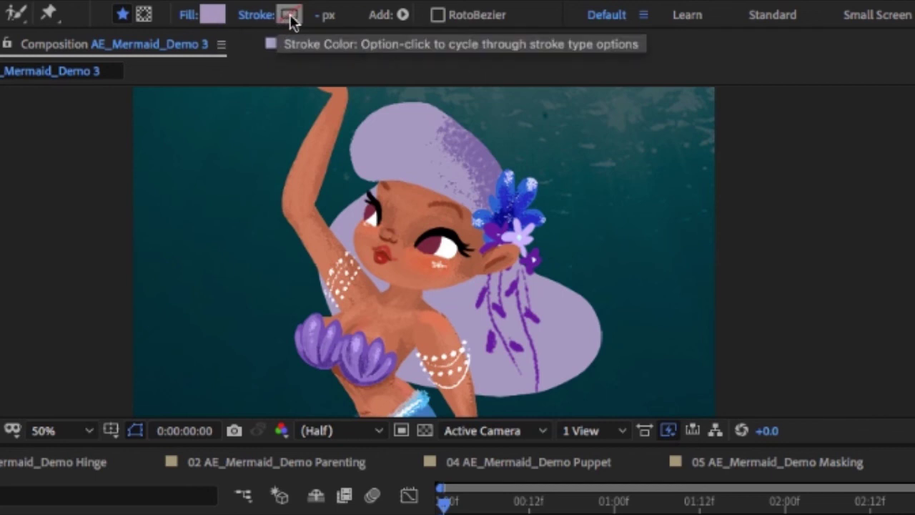
pyautogui.keyDown('alt'); pyautogui.click(290, 16); pyautogui.keyUp('alt')
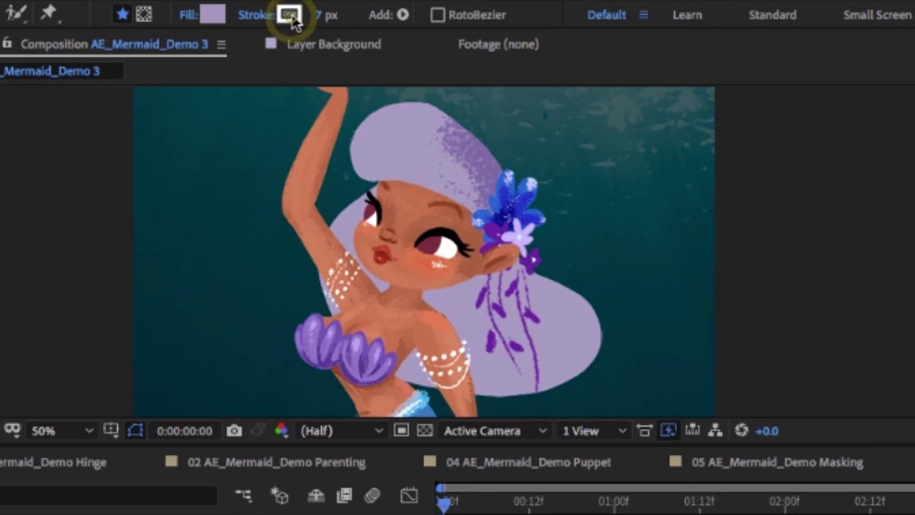
pyautogui.keyDown('alt'); pyautogui.click(290, 16); pyautogui.keyUp('alt')
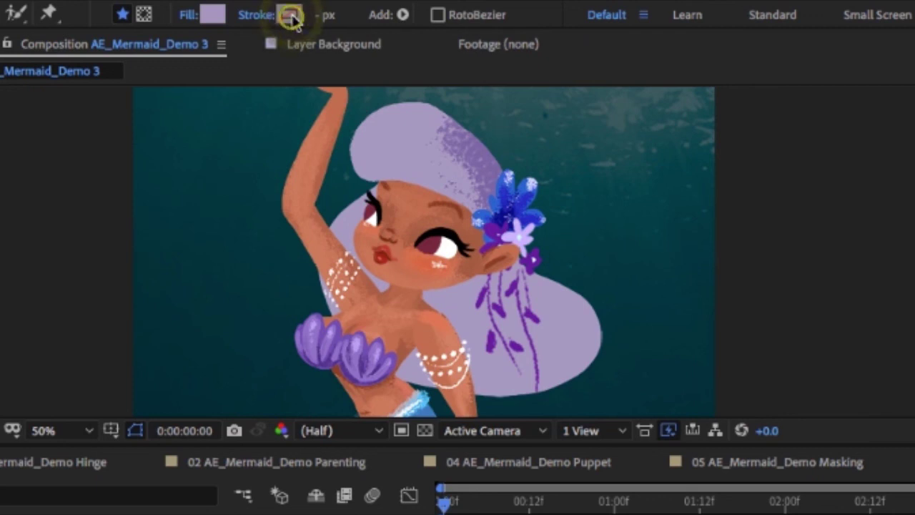
pyautogui.keyDown('alt'); pyautogui.click(290, 15); pyautogui.keyUp('alt')
pyautogui.keyDown('alt'); pyautogui.click(290, 16); pyautogui.keyUp('alt')
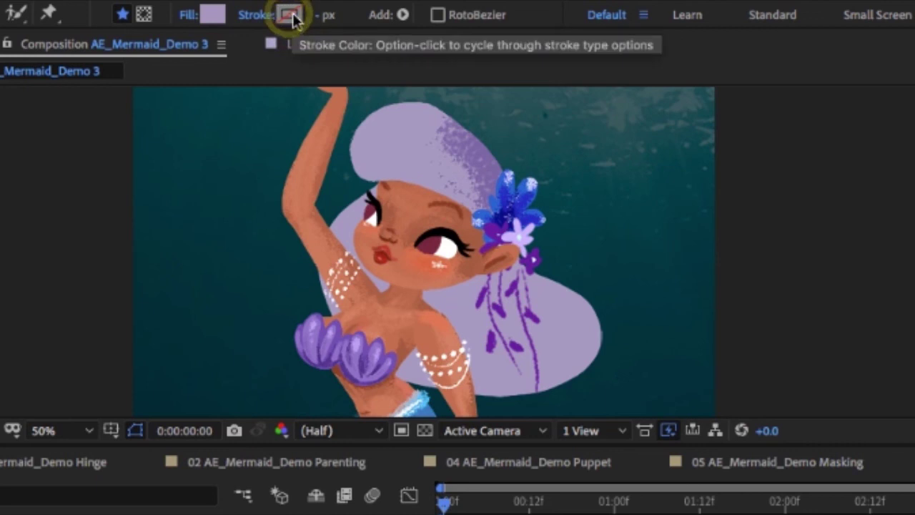
pyautogui.keyDown('alt'); pyautogui.click(293, 18); pyautogui.keyUp('alt')
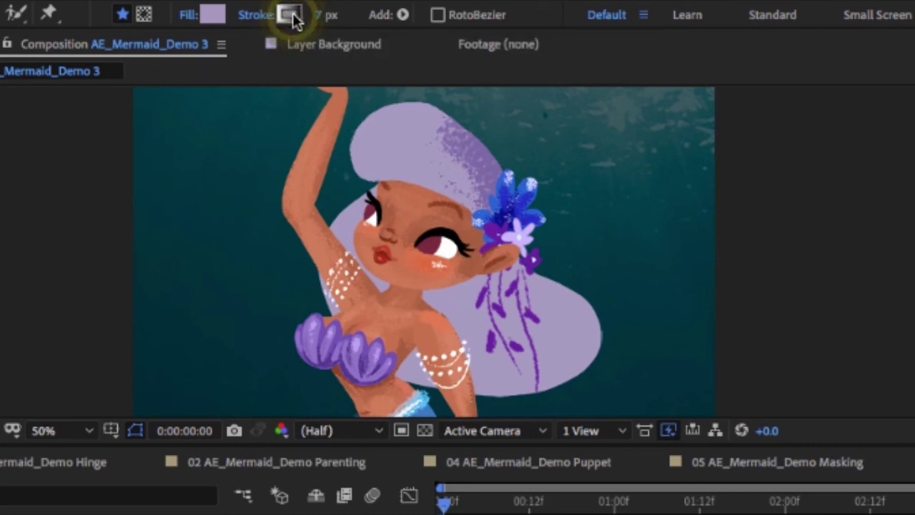
pyautogui.keyDown('alt'); pyautogui.click(292, 18); pyautogui.keyUp('alt')
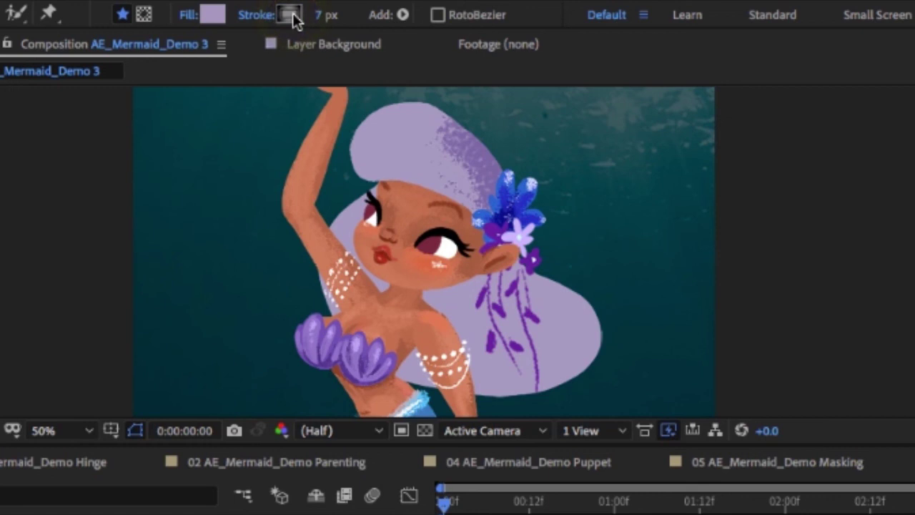
pyautogui.keyDown('alt'); pyautogui.click(294, 16); pyautogui.keyUp('alt')
# - Cycle the shape's fill through the gradient and none types, ending with the solid lilac fill
pyautogui.keyDown('alt'); pyautogui.click(221, 18); pyautogui.keyUp('alt')
pyautogui.keyDown('alt'); pyautogui.click(221, 18); pyautogui.keyUp('alt')
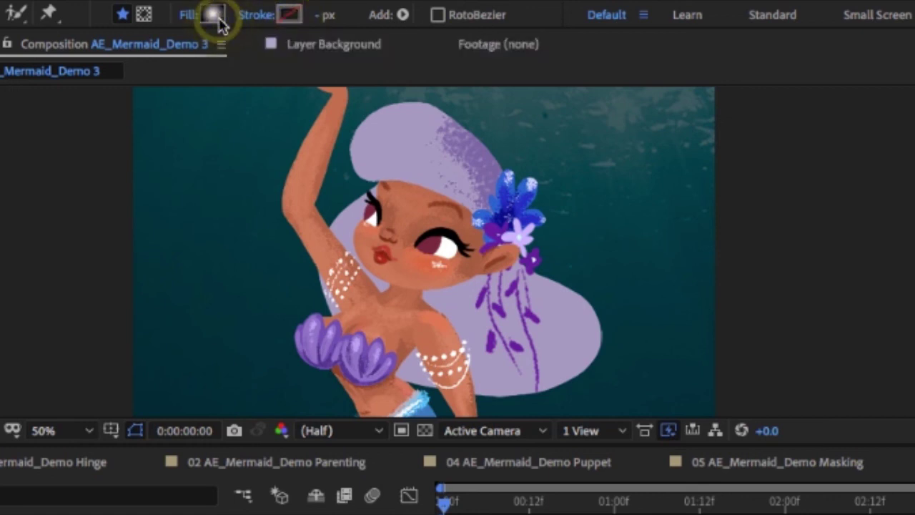
pyautogui.keyDown('alt'); pyautogui.click(221, 18); pyautogui.keyUp('alt')
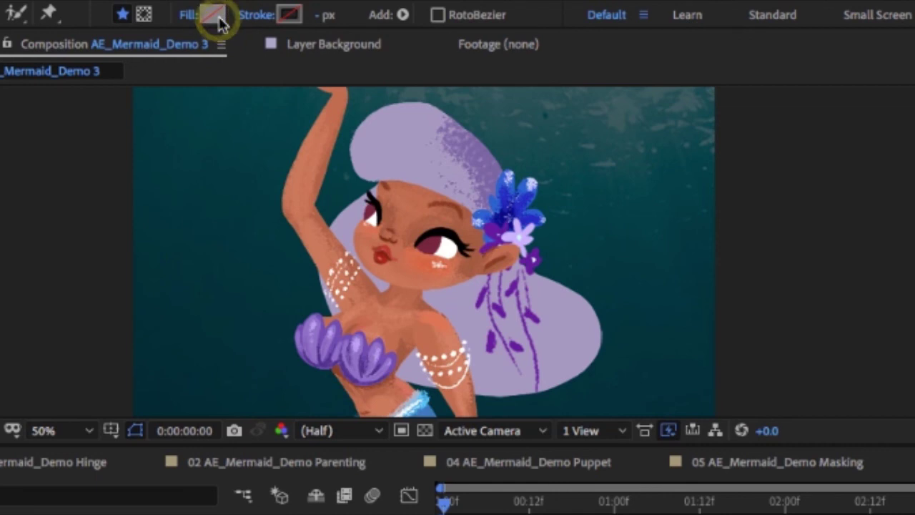
pyautogui.keyDown('alt'); pyautogui.click(221, 18); pyautogui.keyUp('alt')
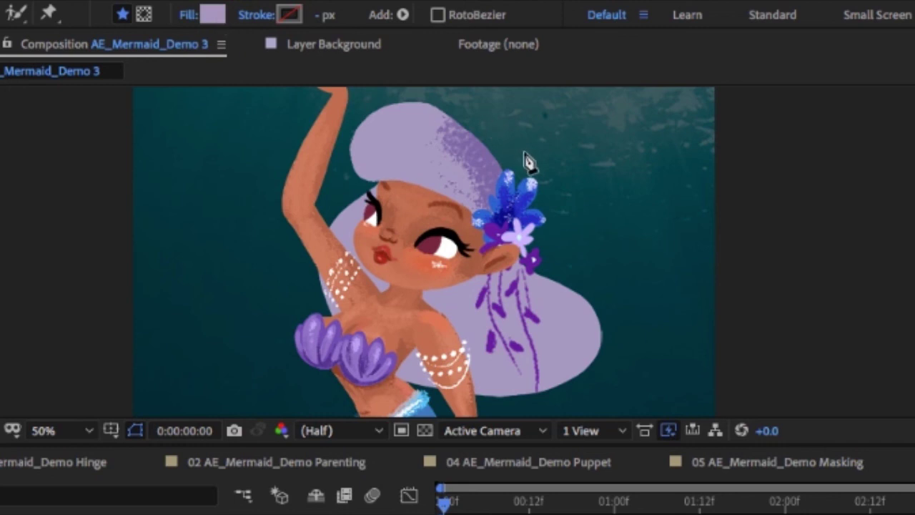
# - Solo the Back Hair layer and Shape Layer 1 so that only these two layers are displayed
pyautogui.scroll(2, 504, 175)
pyautogui.moveTo(491, 172); pyautogui.dragTo(511, 300)
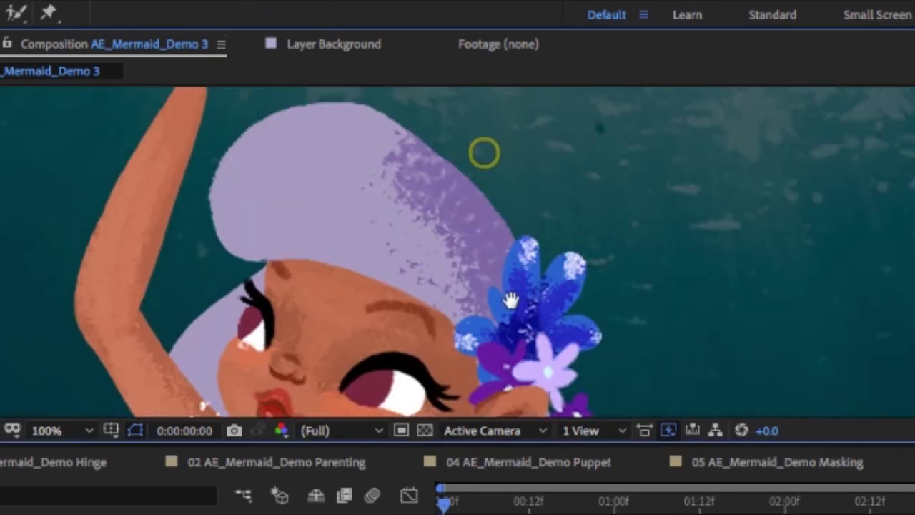
pyautogui.scroll(-2, 512, 311)
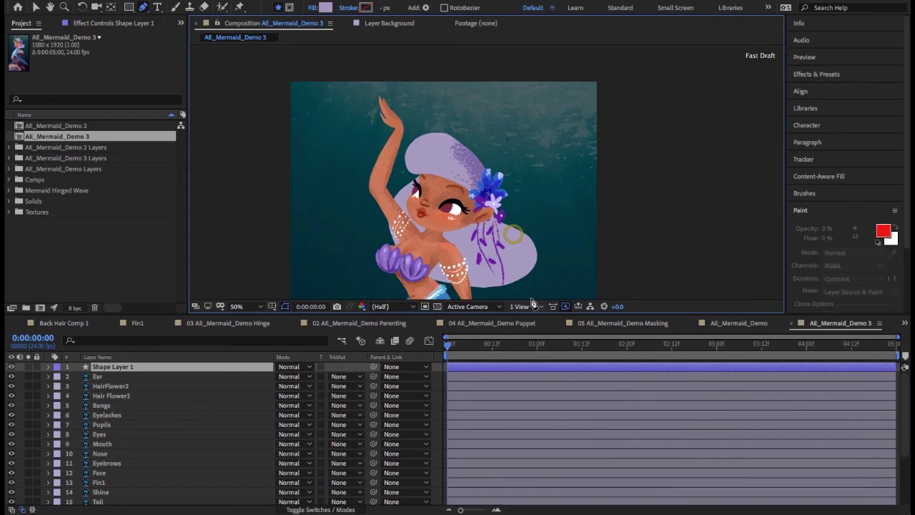
pyautogui.moveTo(536, 296); pyautogui.dragTo(503, 237)
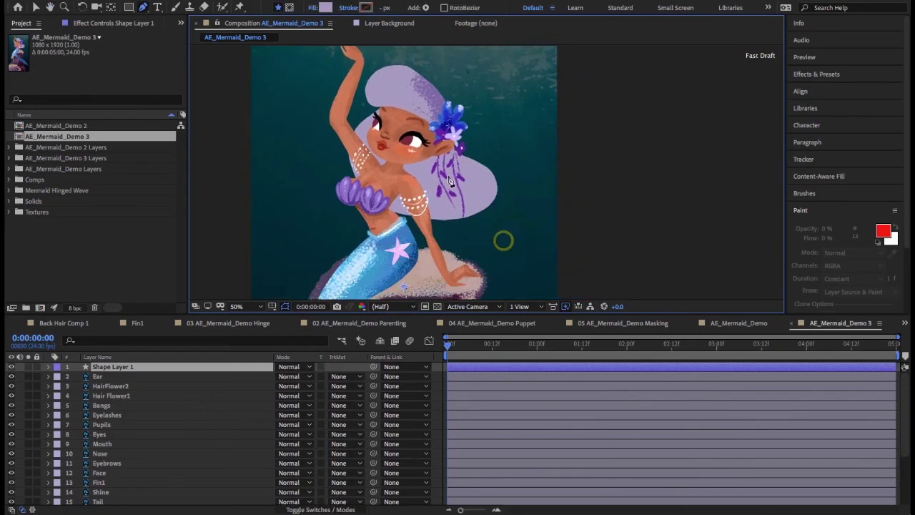
pyautogui.scroll(-4, 41, 462)
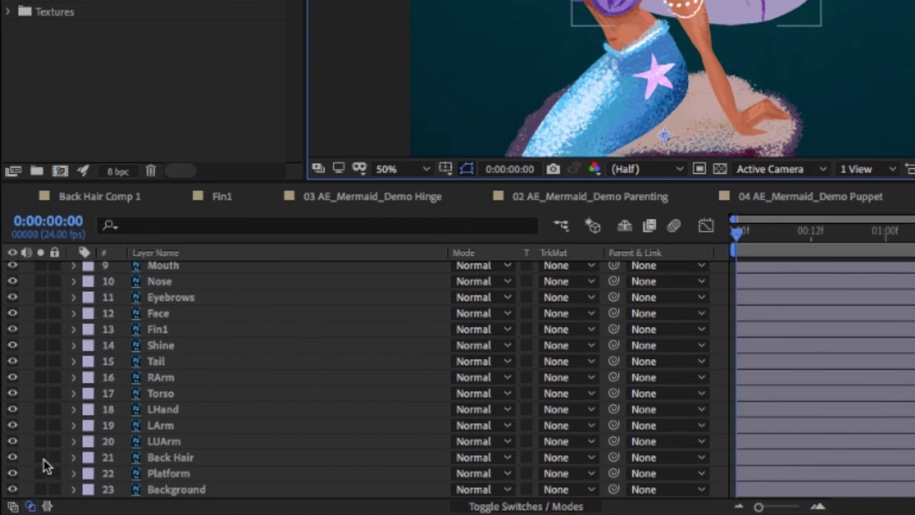
pyautogui.click(41, 458)
pyautogui.click(41, 457)
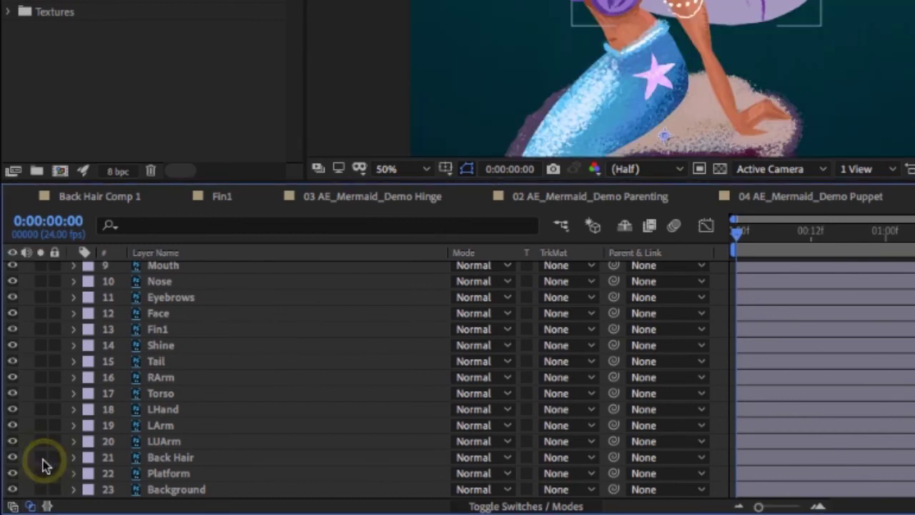
pyautogui.click(41, 458)
pyautogui.scroll(4, 41, 454)
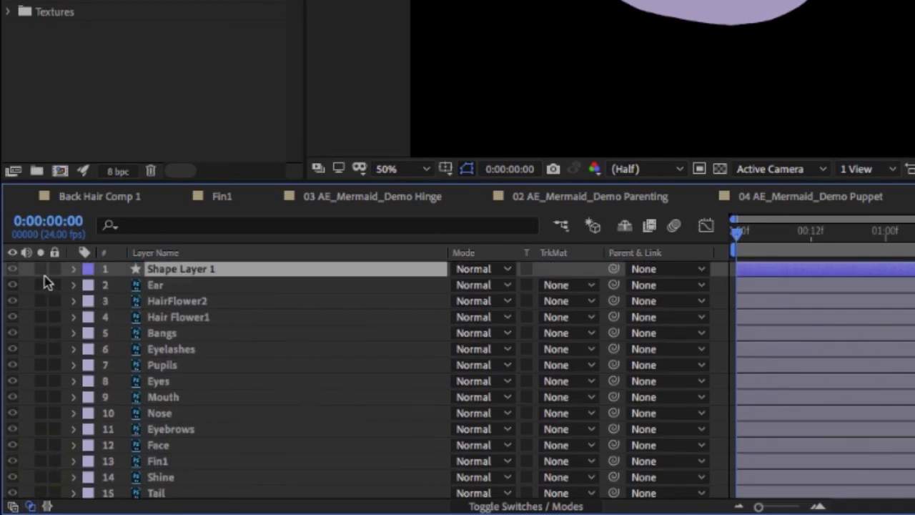
pyautogui.click(45, 277)
pyautogui.click(42, 271)
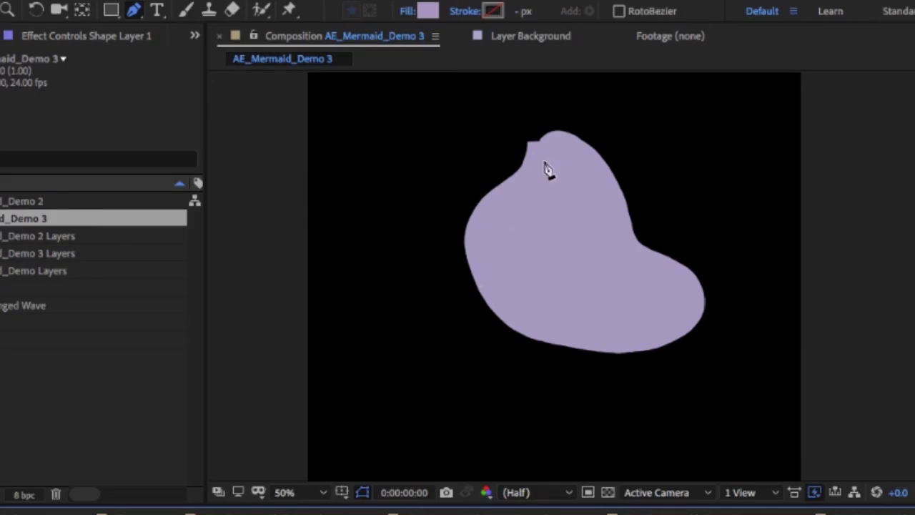
# - Draw a closed, curved lilac shape tracing the outline of the back hair with the Pen tool, on its own shape layer
pyautogui.click(554, 129)
pyautogui.moveTo(622, 199); pyautogui.dragTo(721, 289)
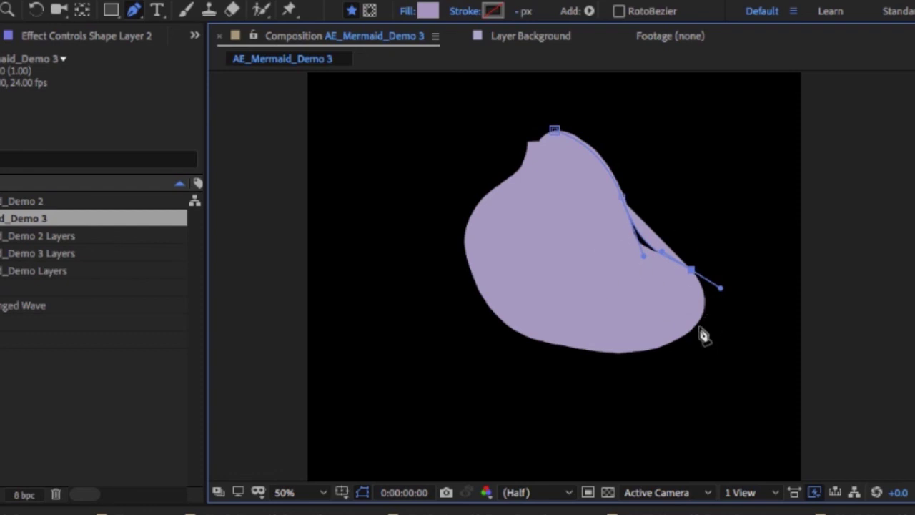
pyautogui.moveTo(695, 327); pyautogui.dragTo(679, 341)
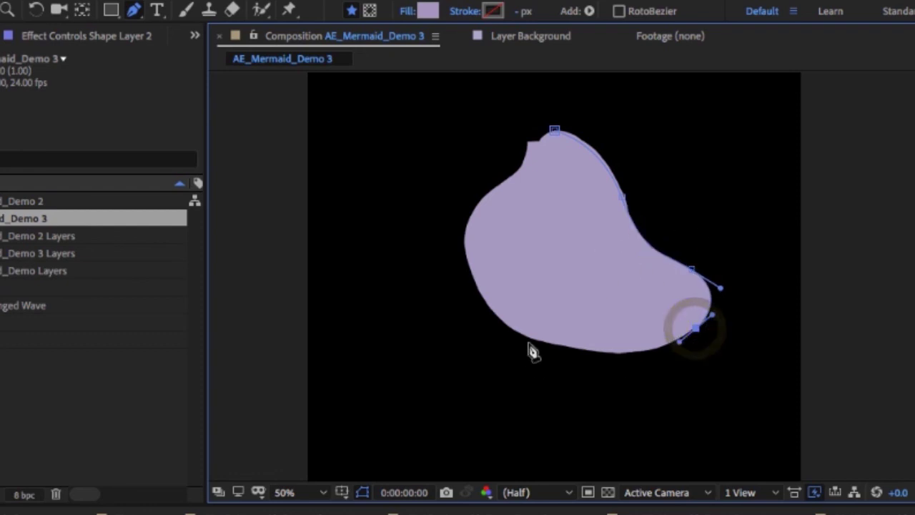
pyautogui.moveTo(529, 338); pyautogui.dragTo(596, 373)
pyautogui.moveTo(473, 208); pyautogui.dragTo(491, 191)
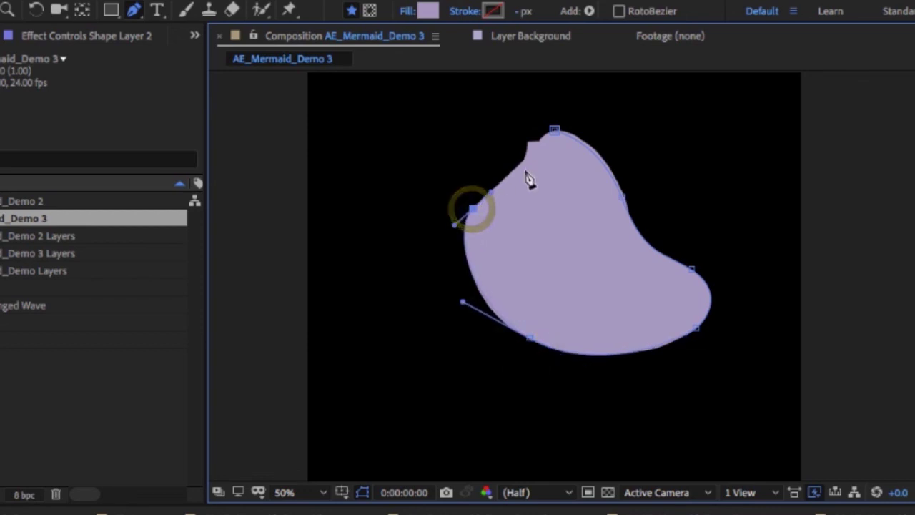
pyautogui.moveTo(524, 164); pyautogui.dragTo(572, 135)
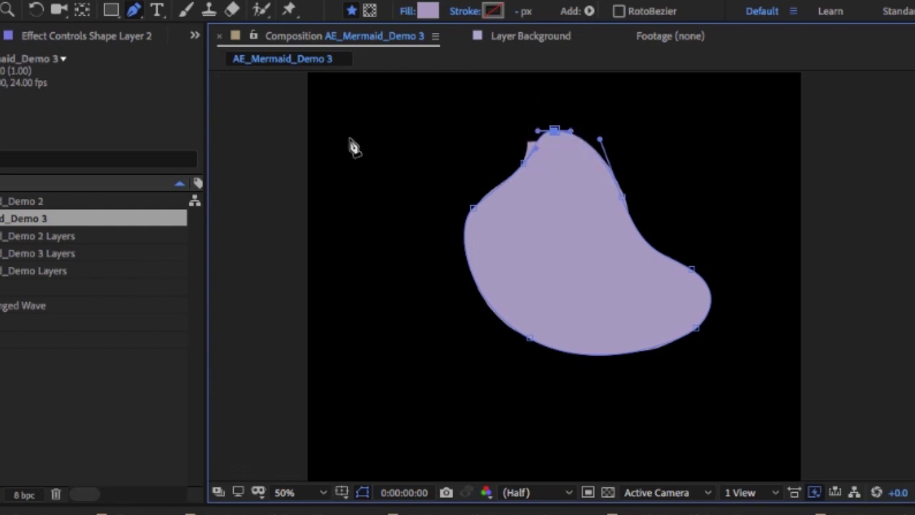
pyautogui.press('v')
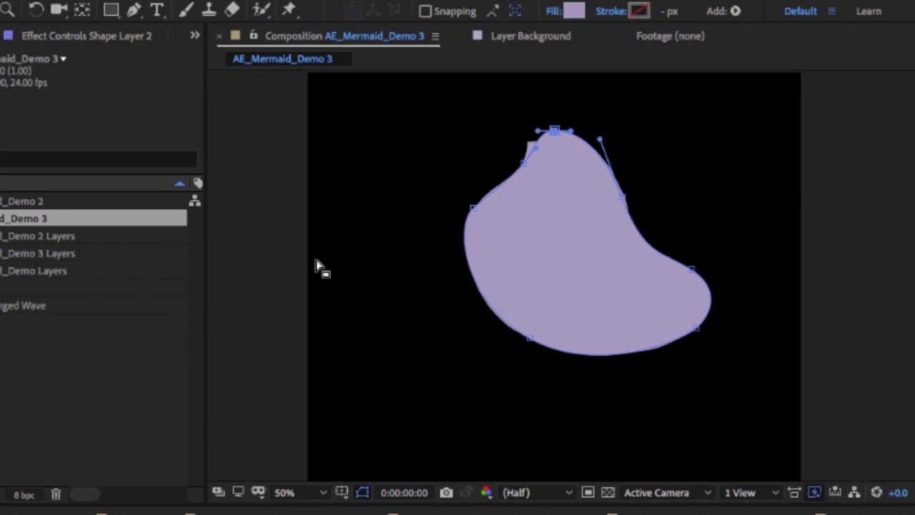
# - Delete the empty Shape Layer 1 and turn off solo for the drawn hair shape and the Back Hair layer
pyautogui.click(196, 377)
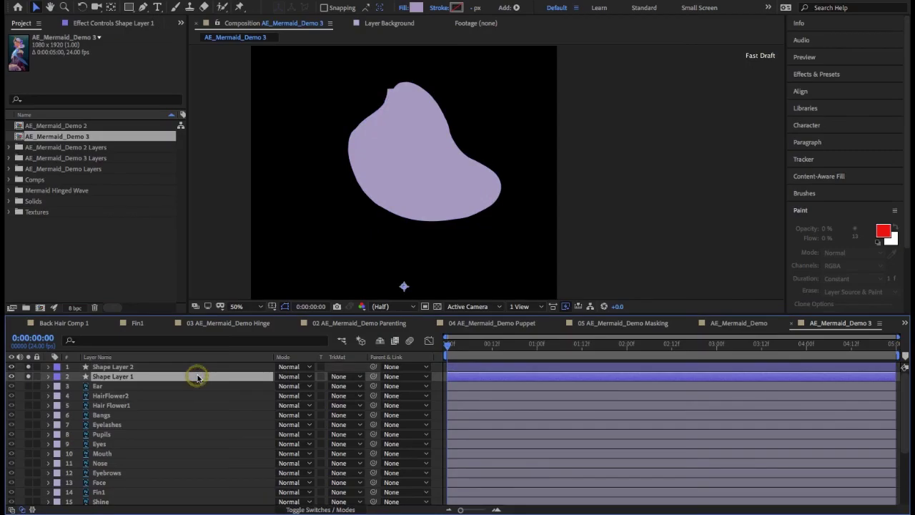
pyautogui.press('Delete')
pyautogui.click(195, 367)
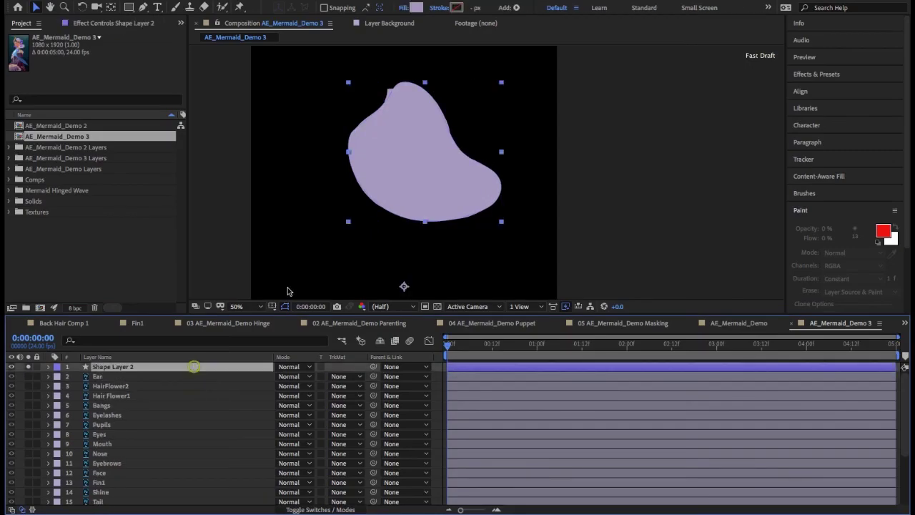
pyautogui.moveTo(398, 190)
pyautogui.mouseDown()
pyautogui.moveTo(499, 205)
pyautogui.moveTo(396, 192)
pyautogui.mouseUp()
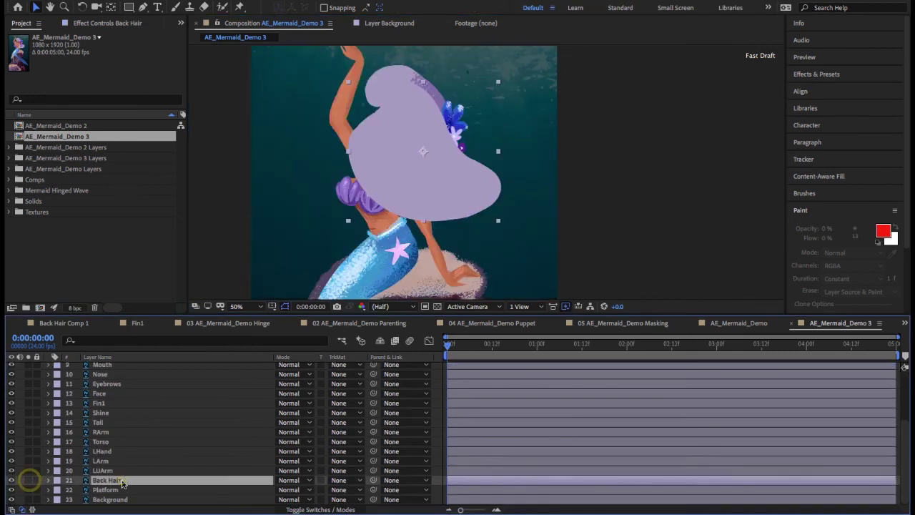
# - Move Shape Layer 2 down the layer stack to directly above the Back Hair layer
pyautogui.click(116, 482)
pyautogui.scroll(3, 122, 443)
pyautogui.moveTo(125, 367); pyautogui.dragTo(136, 486)
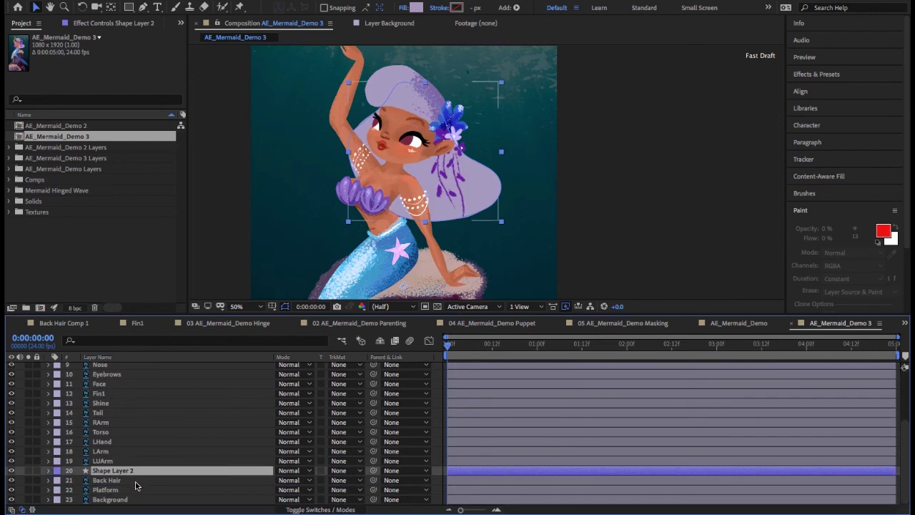
# - Delete the original Back Hair artwork layer and rename the drawn hair shape layer to Back Hair
pyautogui.click(136, 486)
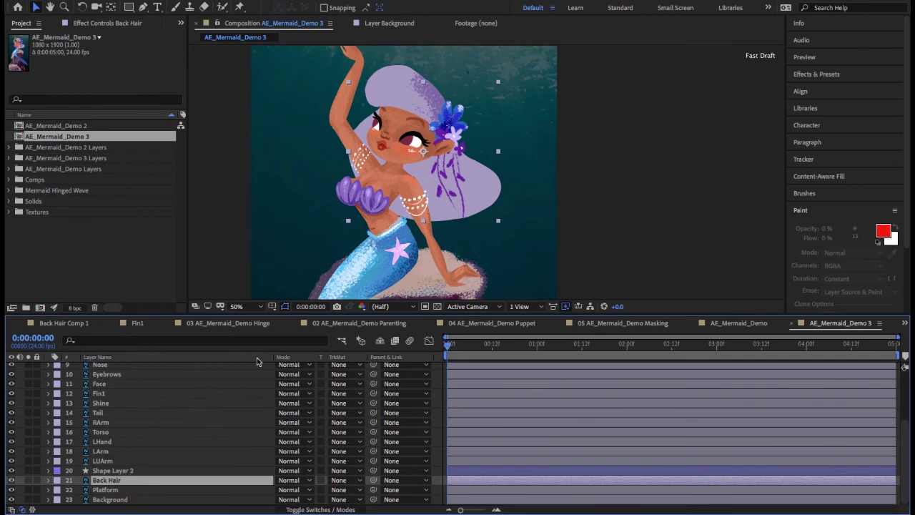
pyautogui.press('Delete')
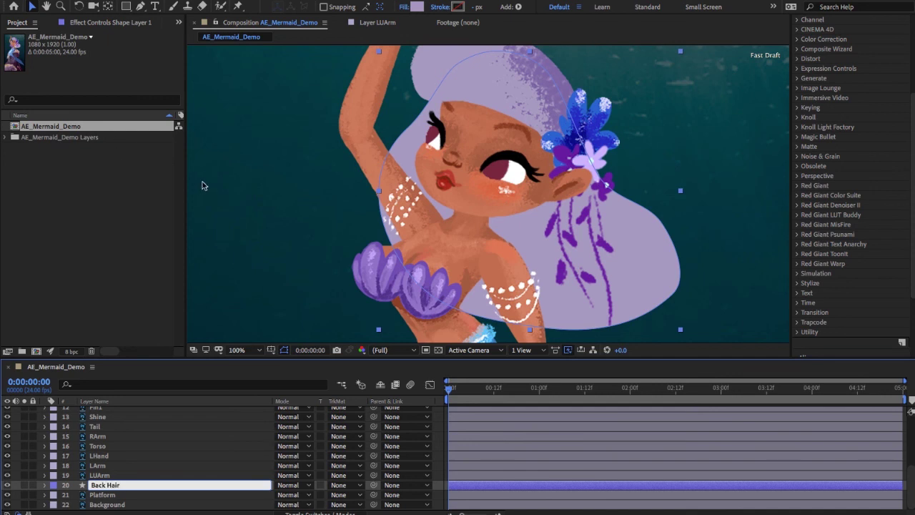
pyautogui.click(36, 9)
pyautogui.click(278, 144)
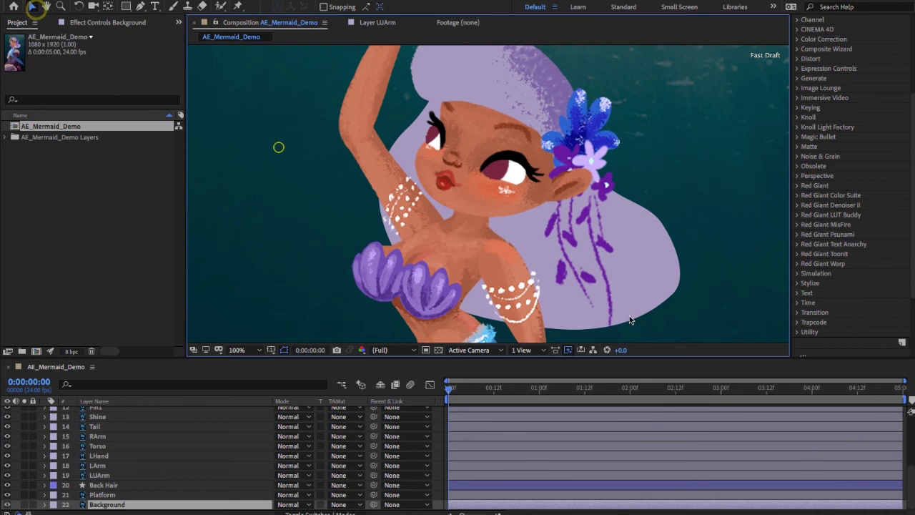